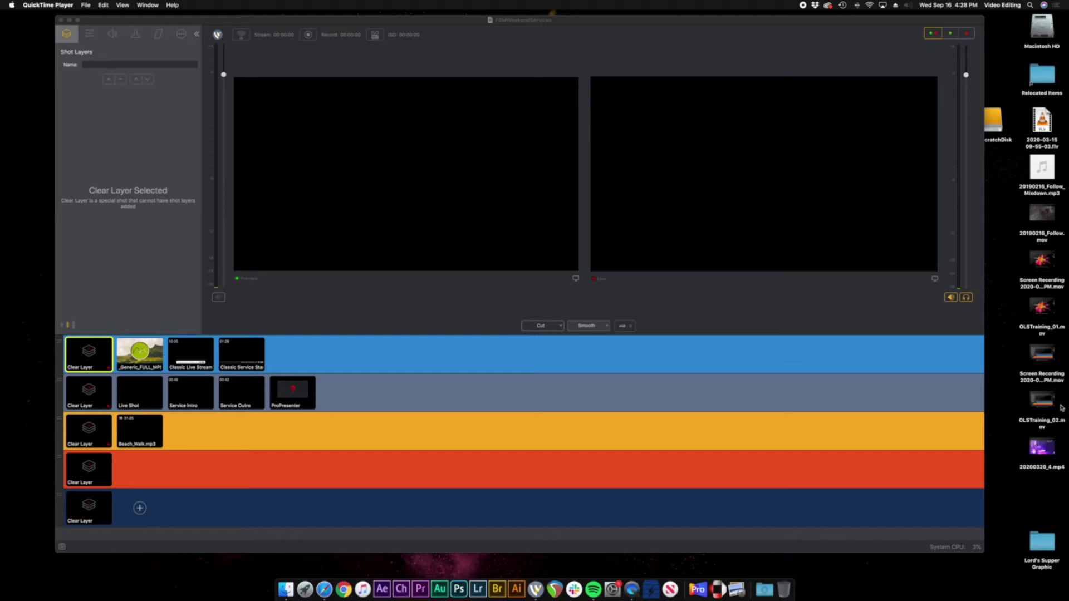
- Preview the Live Shot and Service Intro shots of the second layer to see what sources each contains
{"action": "left_click", "coordinate": [367, 325]}
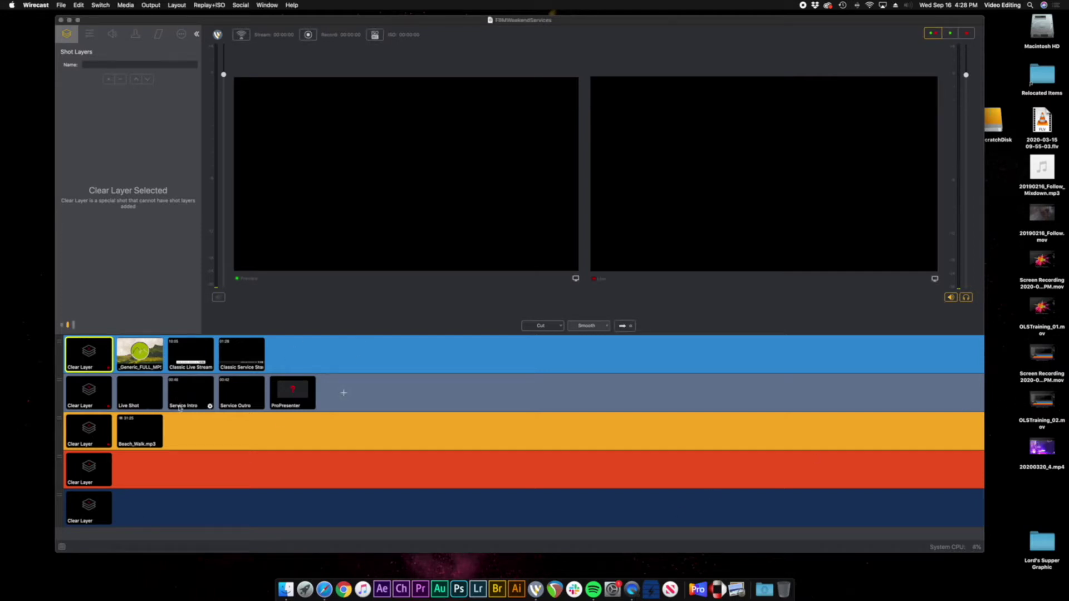
{"action": "left_click", "coordinate": [126, 402]}
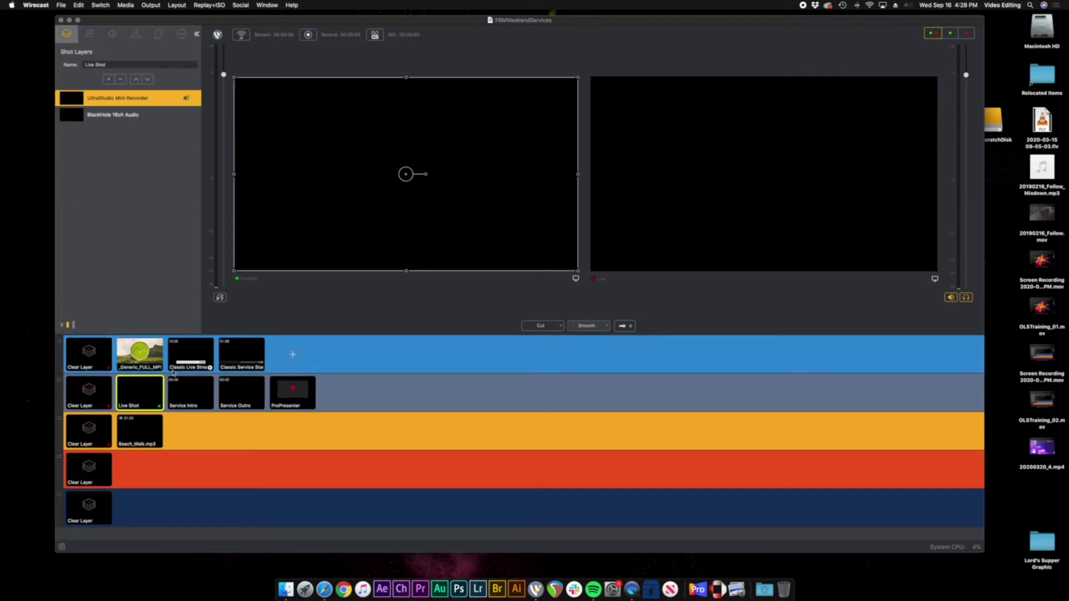
{"action": "left_click", "coordinate": [189, 390]}
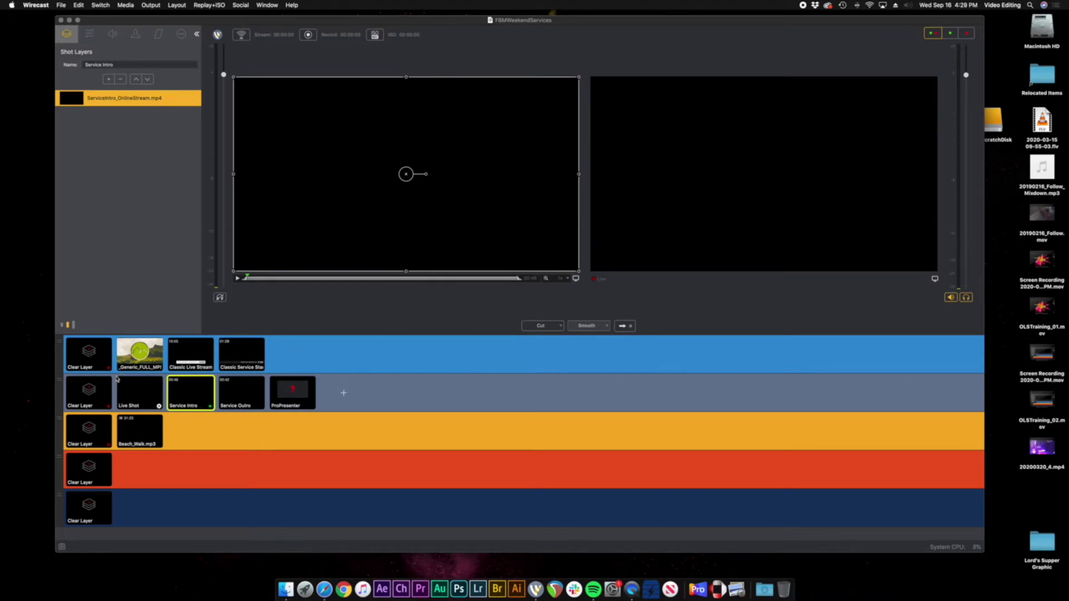
- Remove BlackHole 16ch Audio from the Live Shot's audio sources and display the properties of its UltraStudio Mini Recorder source
{"action": "left_click", "coordinate": [138, 391]}
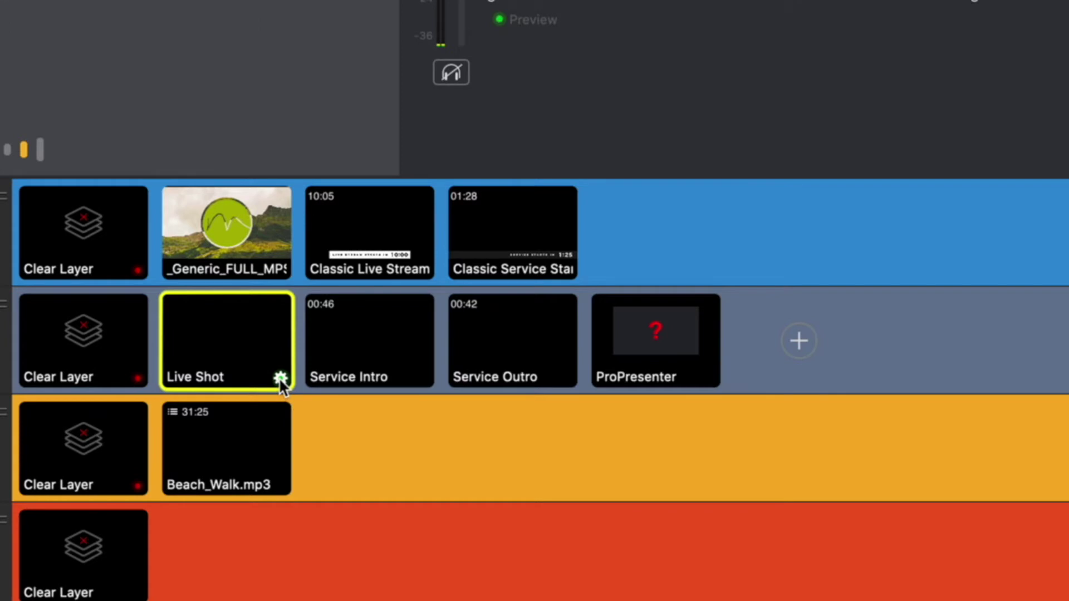
{"action": "left_click", "coordinate": [280, 379]}
{"action": "mouse_move", "coordinate": [417, 417]}
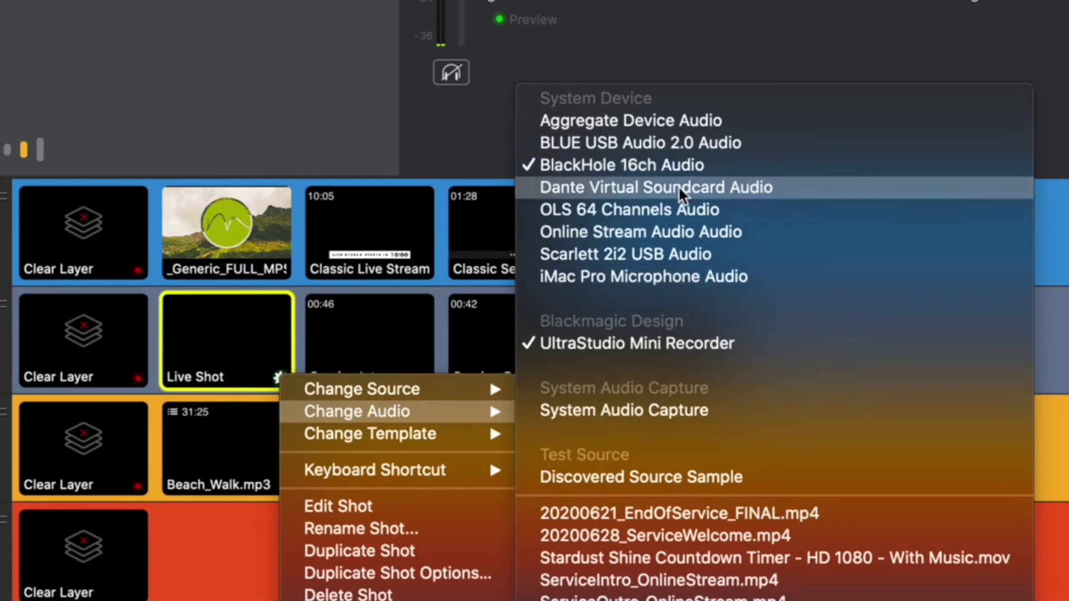
{"action": "left_click", "coordinate": [679, 164]}
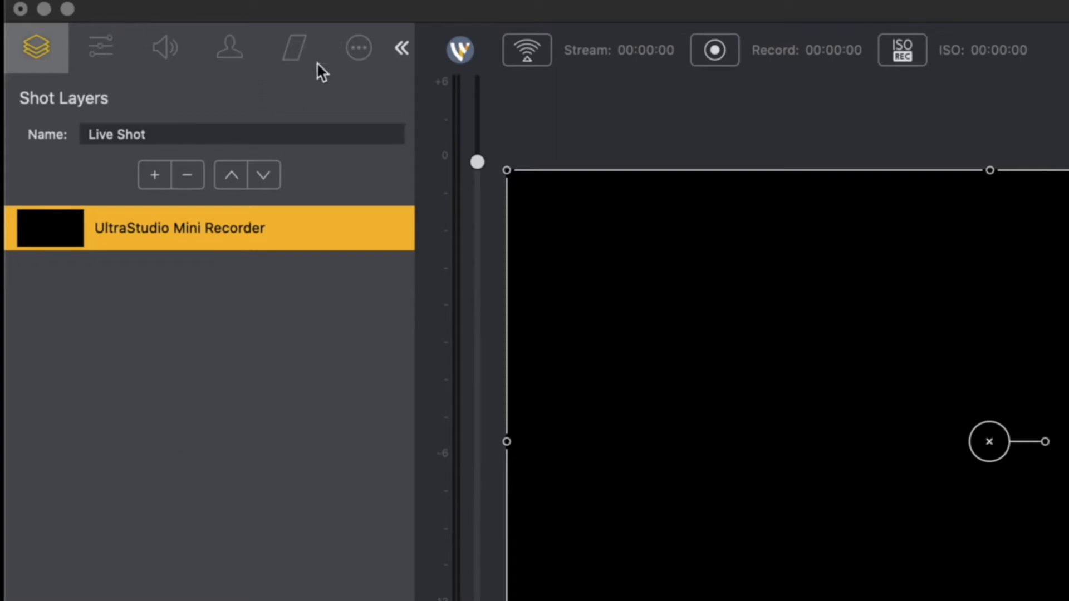
{"action": "left_click", "coordinate": [350, 47]}
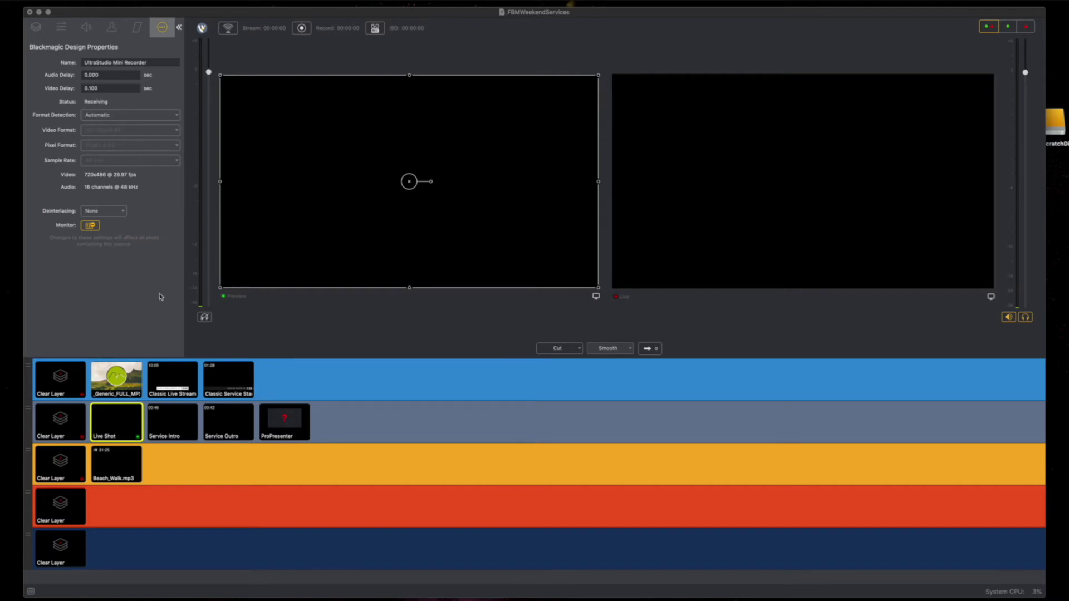
- Send Service Intro to the live output and follow it with a switch to Live Shot
{"action": "left_click", "coordinate": [172, 418]}
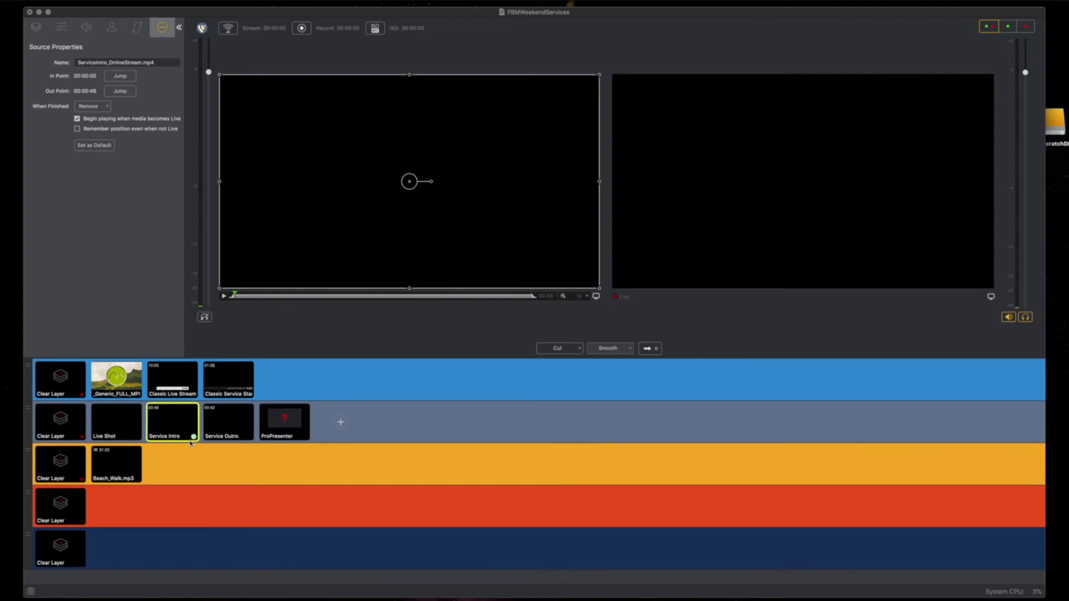
{"action": "left_click", "coordinate": [647, 349]}
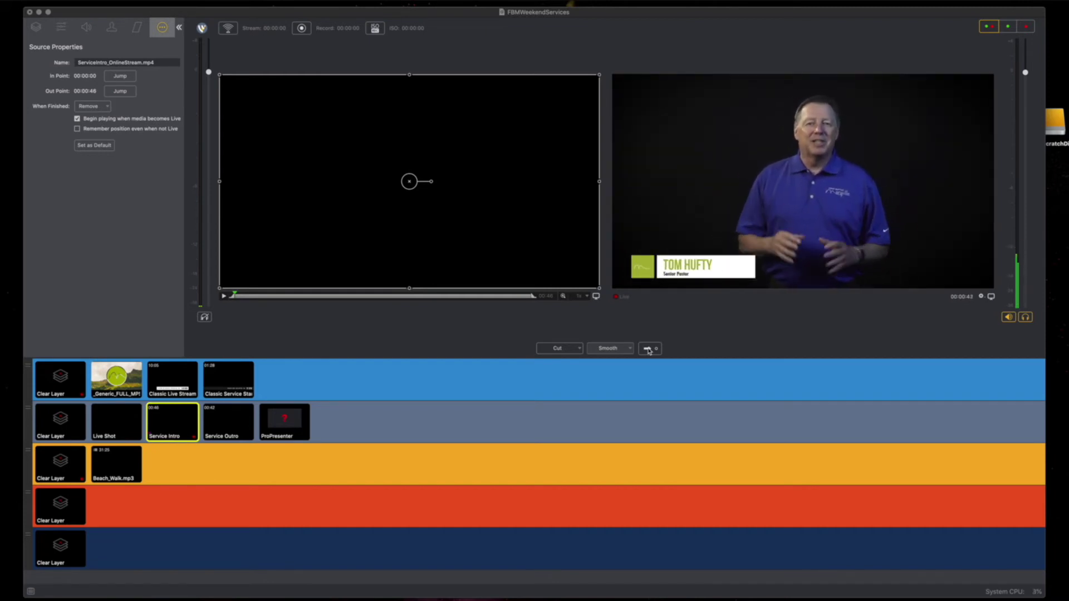
{"action": "left_click", "coordinate": [94, 436]}
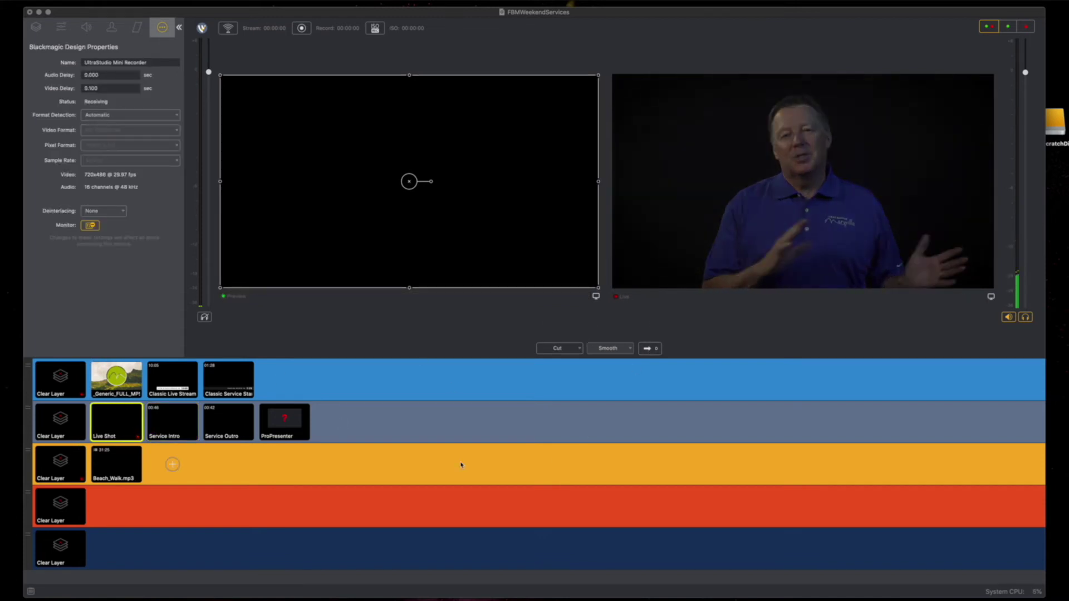
- Check Service Intro and Live Shot in the preview, and take Service Outro live
{"action": "left_click", "coordinate": [162, 419]}
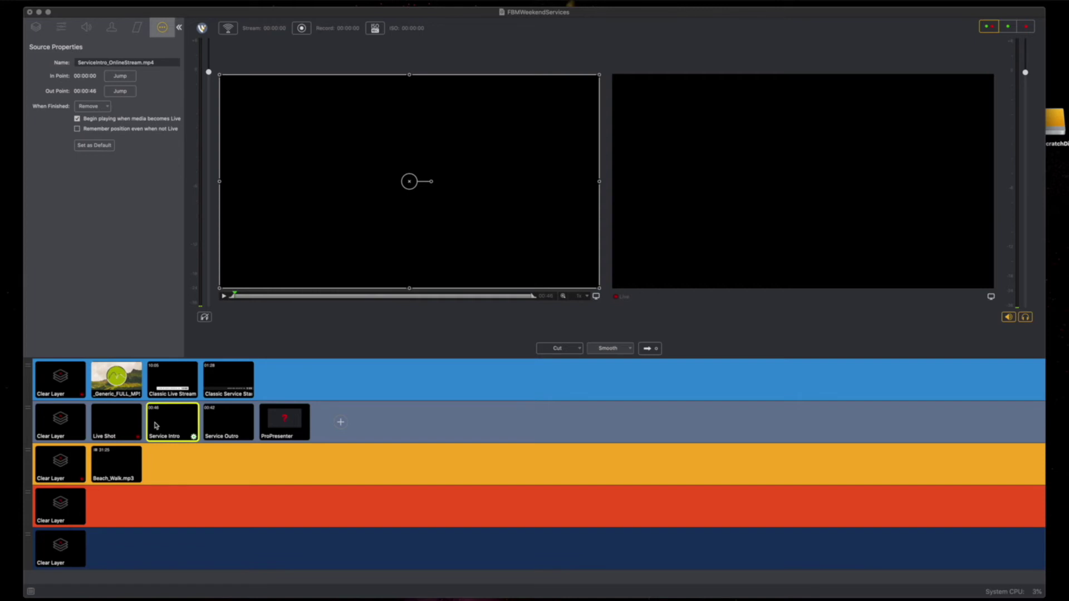
{"action": "key", "text": "Left"}
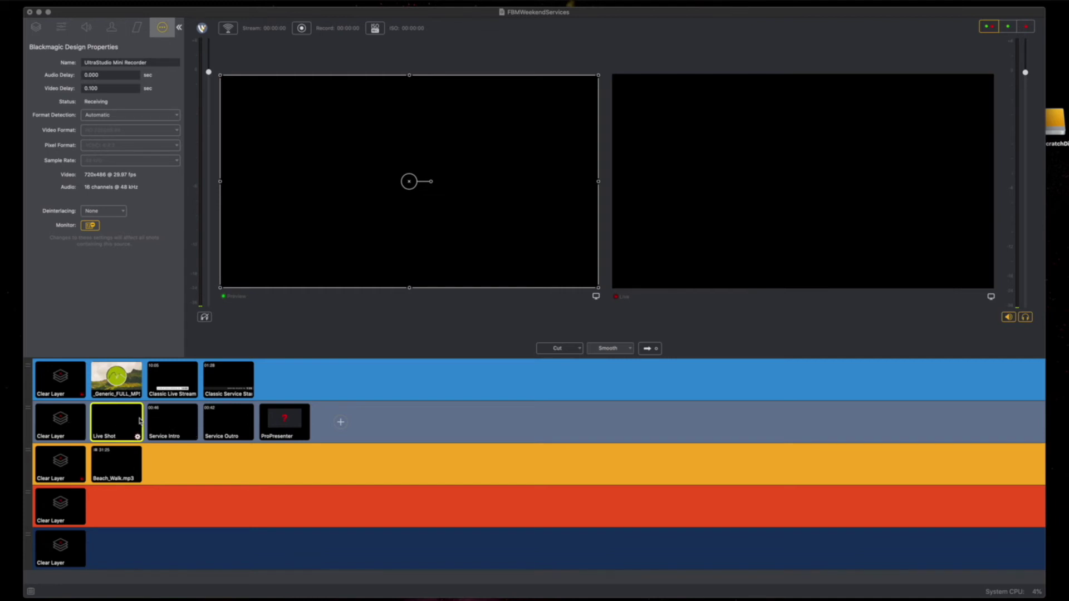
{"action": "left_click", "coordinate": [225, 423]}
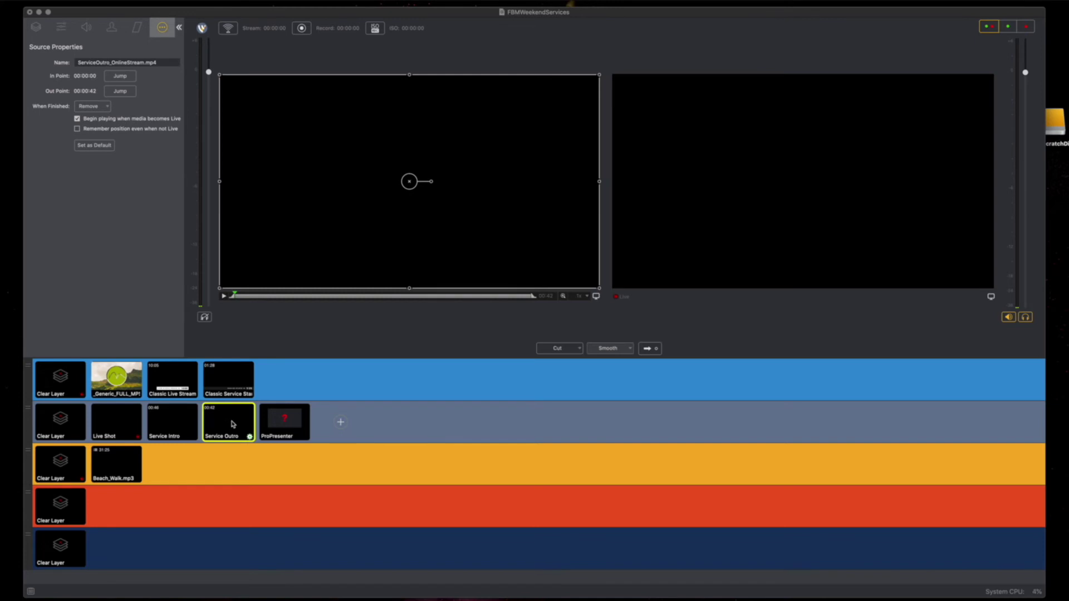
{"action": "left_click", "coordinate": [233, 424]}
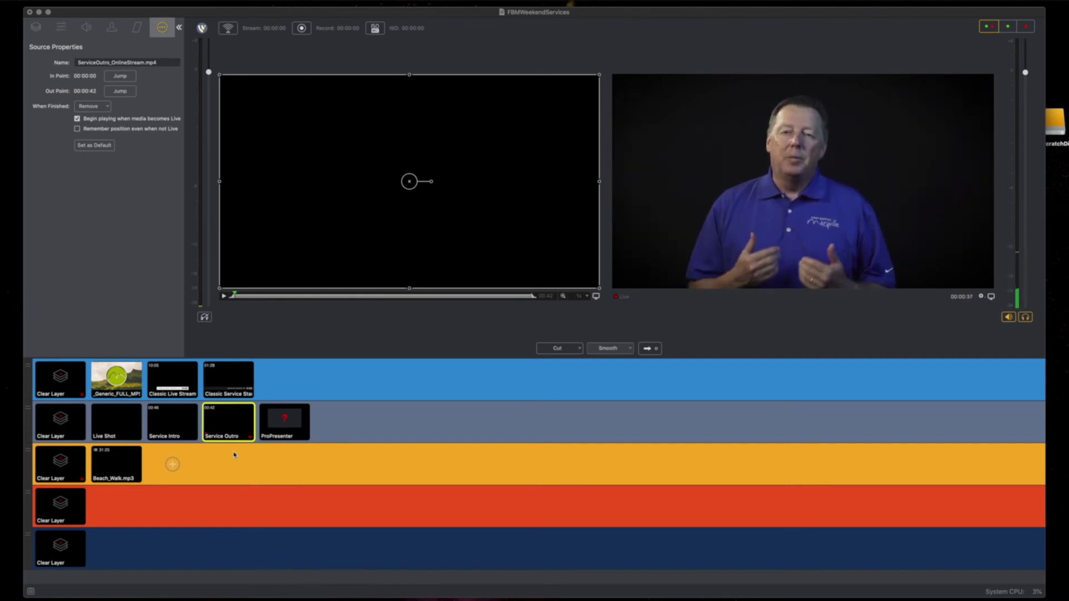
- Take the second layer's Clear Layer live to end the Service Outro
{"action": "left_click", "coordinate": [62, 421]}
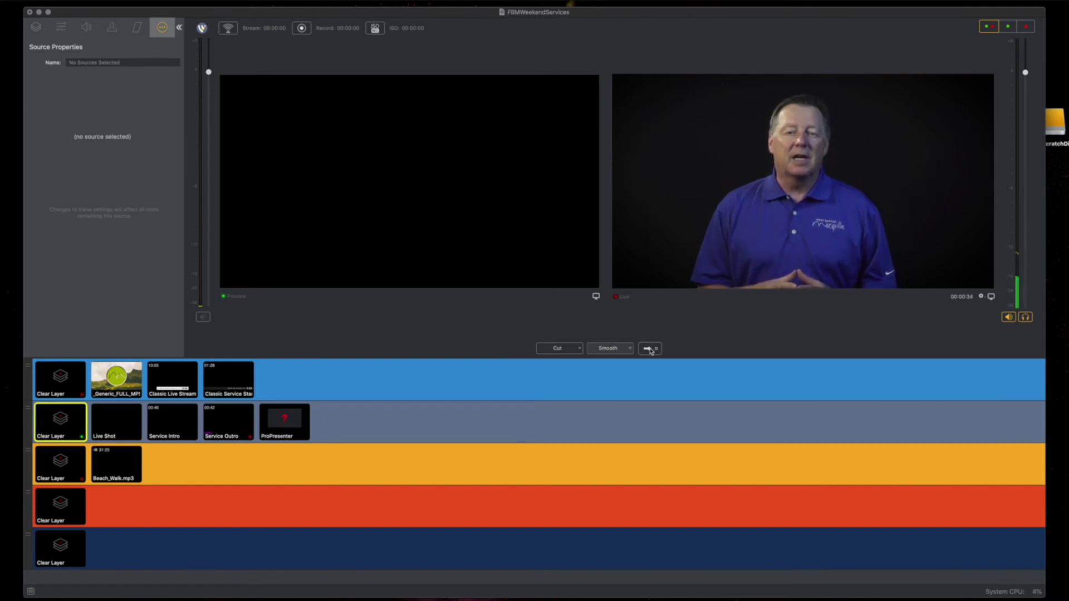
{"action": "mouse_move", "coordinate": [634, 394]}
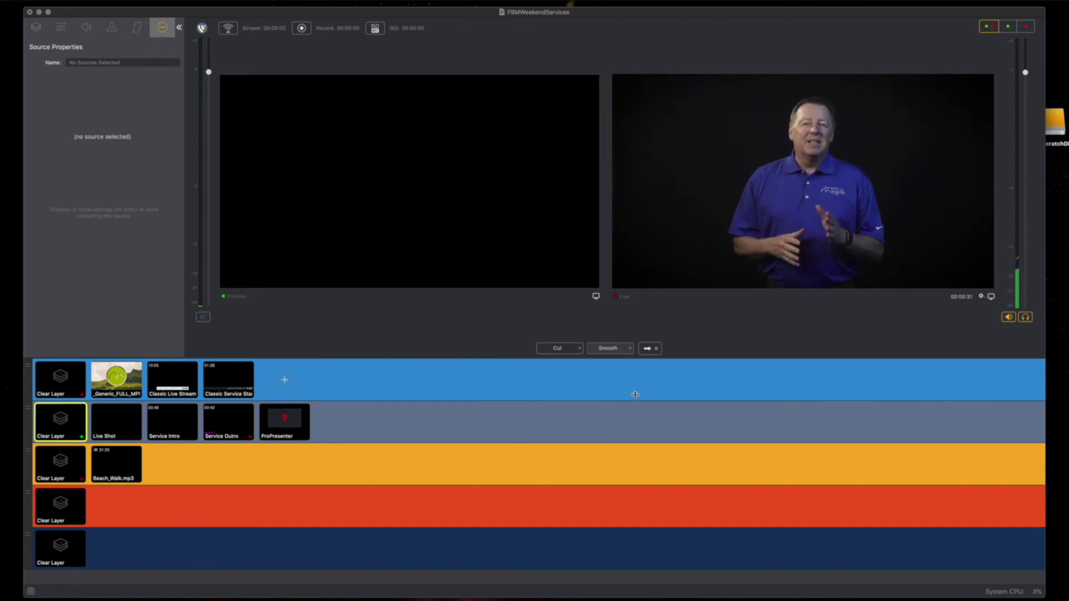
{"action": "key", "text": "super+g"}
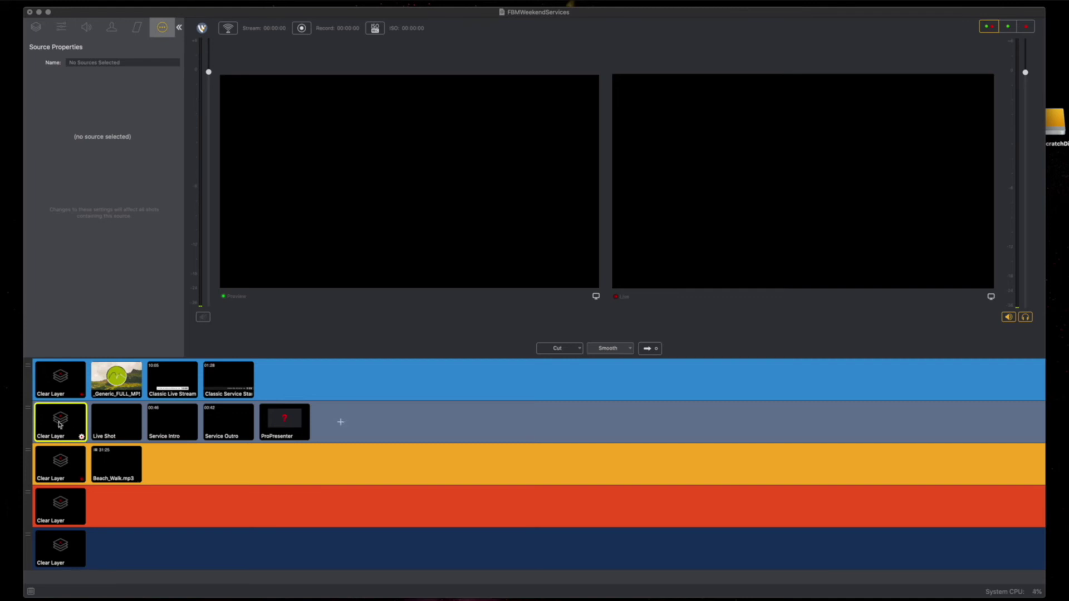
- Review the tracks of the Beach_Walk.mp3 playlist and take the playlist live together with Live Shot
{"action": "double_click", "coordinate": [113, 463]}
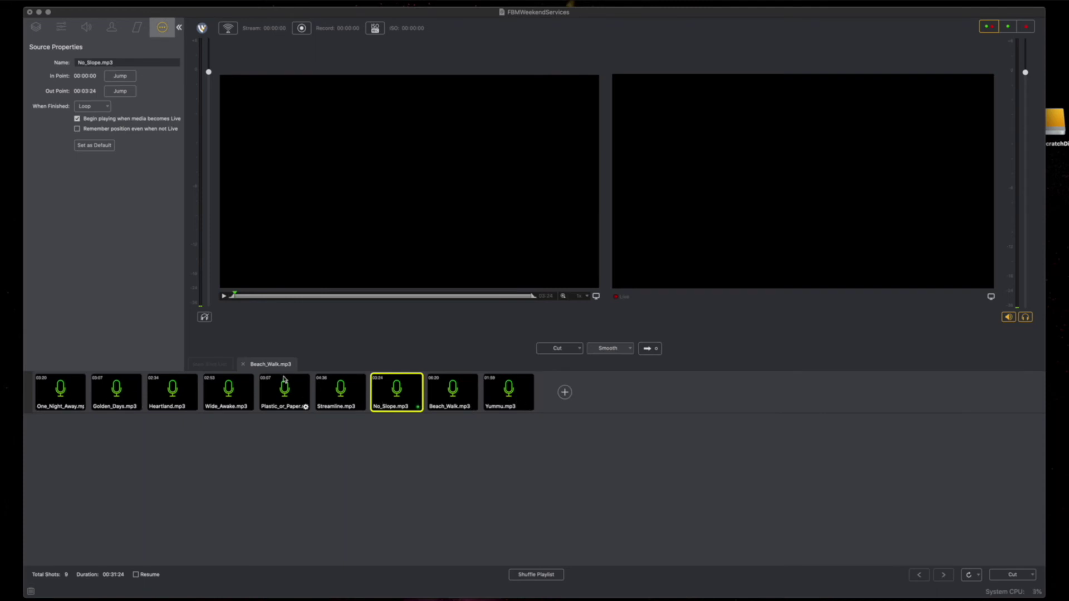
{"action": "left_click", "coordinate": [245, 364]}
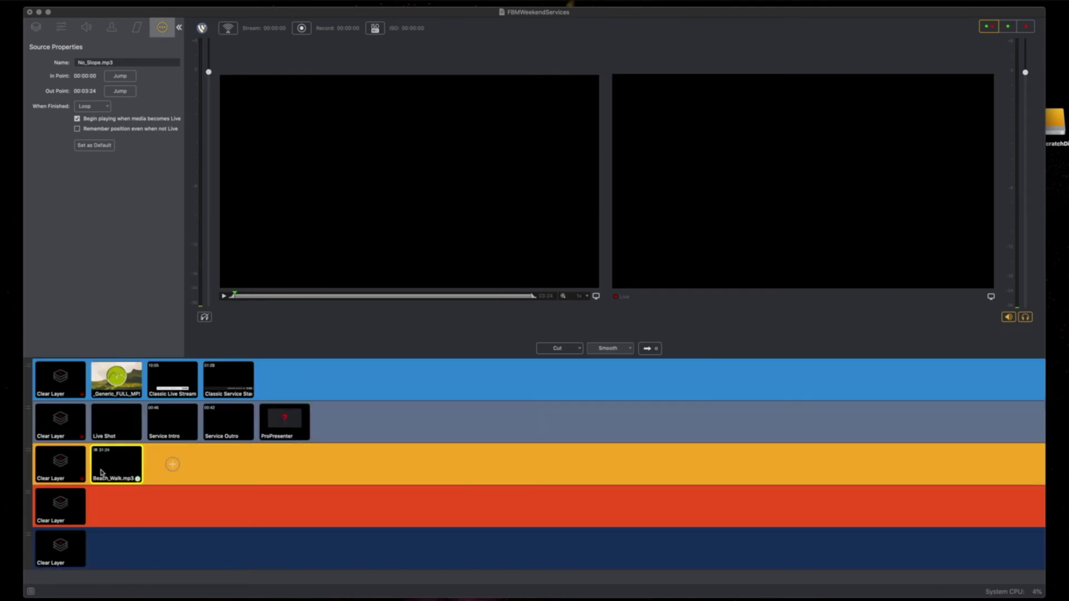
{"action": "left_click", "coordinate": [142, 484]}
{"action": "left_click", "coordinate": [139, 481]}
{"action": "key", "text": "Up"}
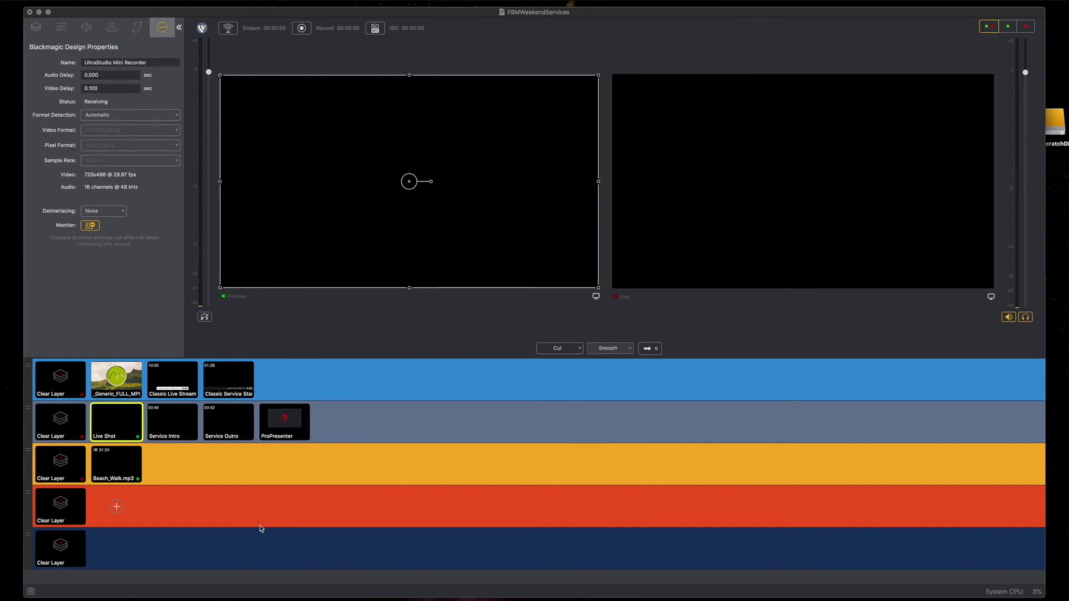
{"action": "key", "text": "Down"}
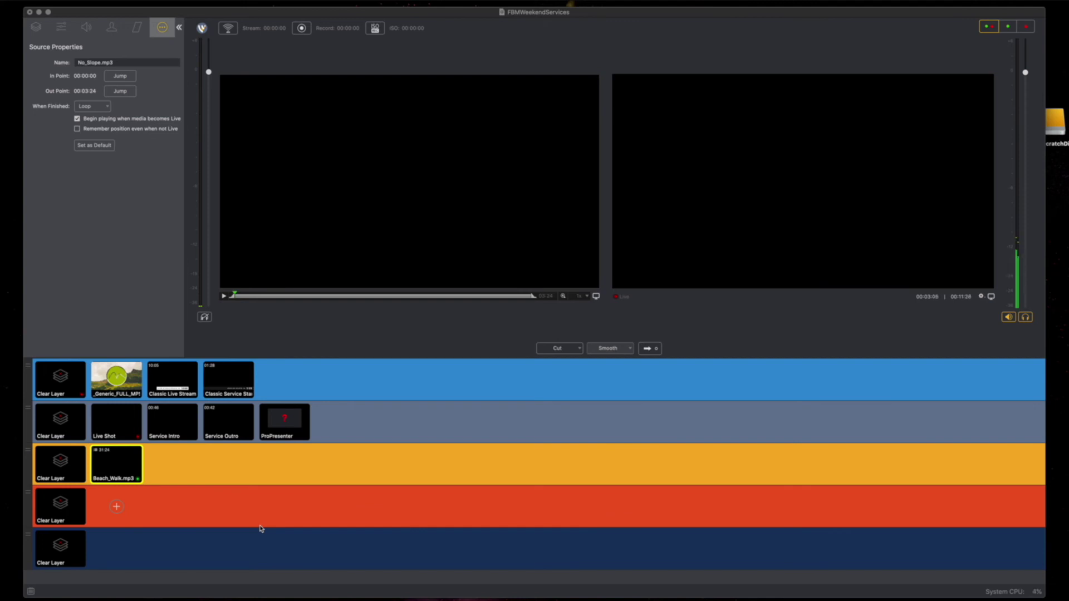
- Cue the music layer's Clear Layer together with Service Intro and take both live
{"action": "left_click", "coordinate": [61, 467]}
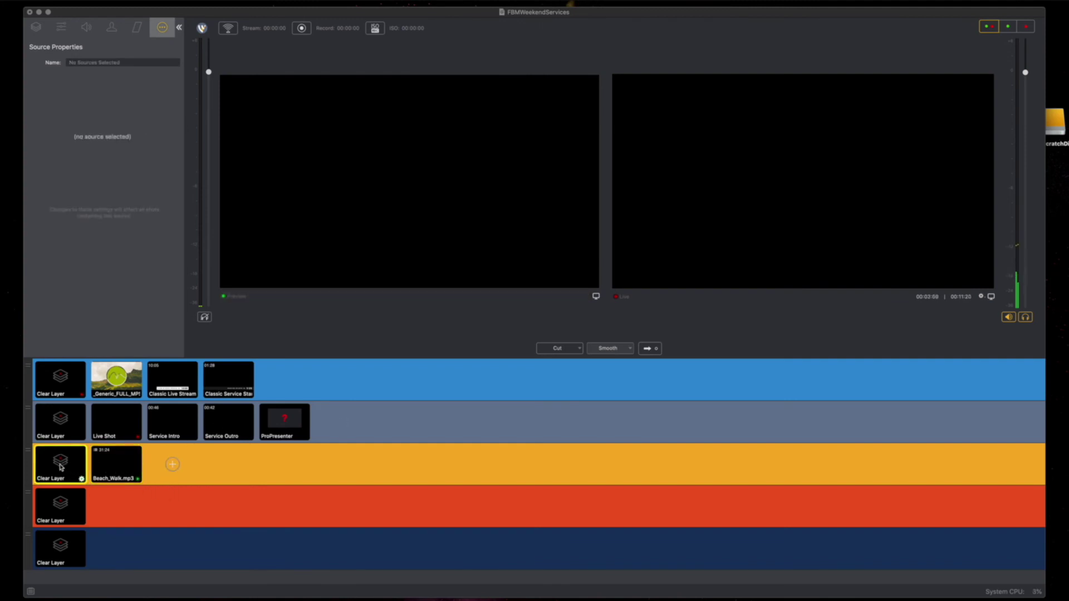
{"action": "left_click", "coordinate": [116, 467]}
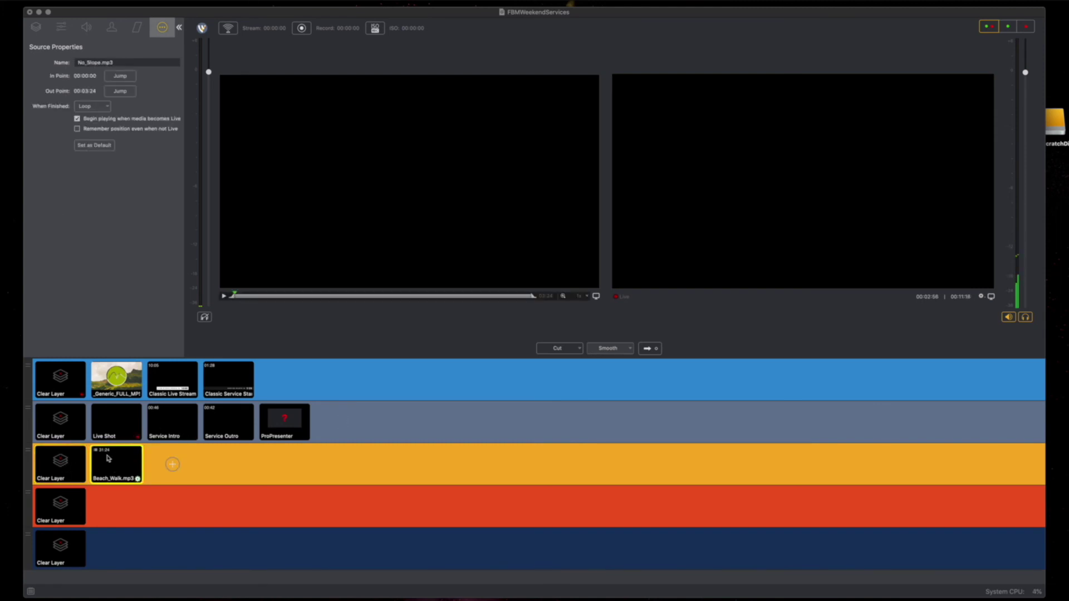
{"action": "left_click", "coordinate": [51, 471]}
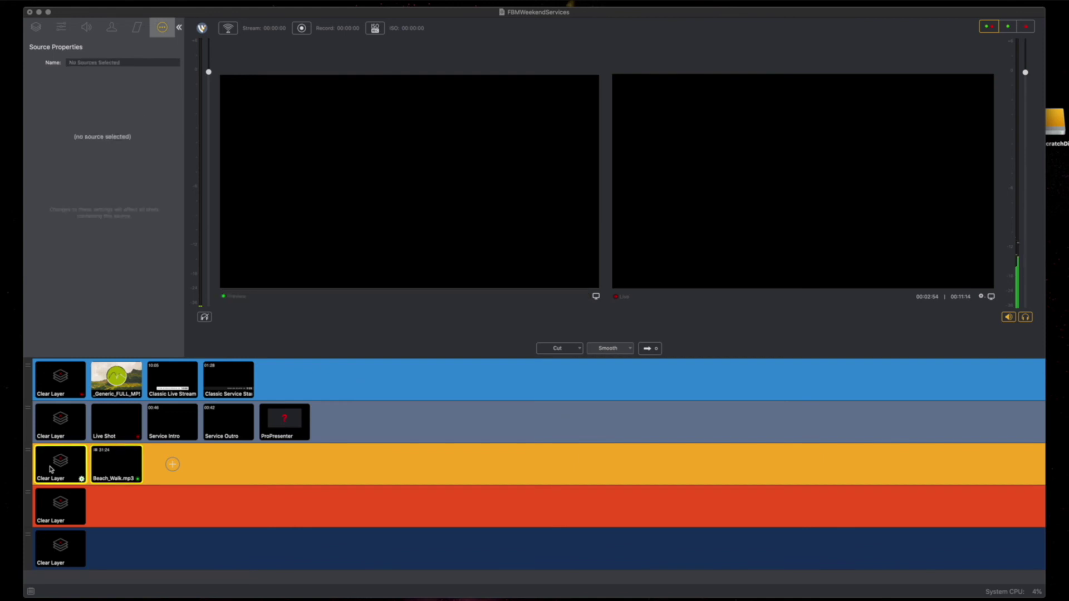
{"action": "left_click", "coordinate": [177, 423]}
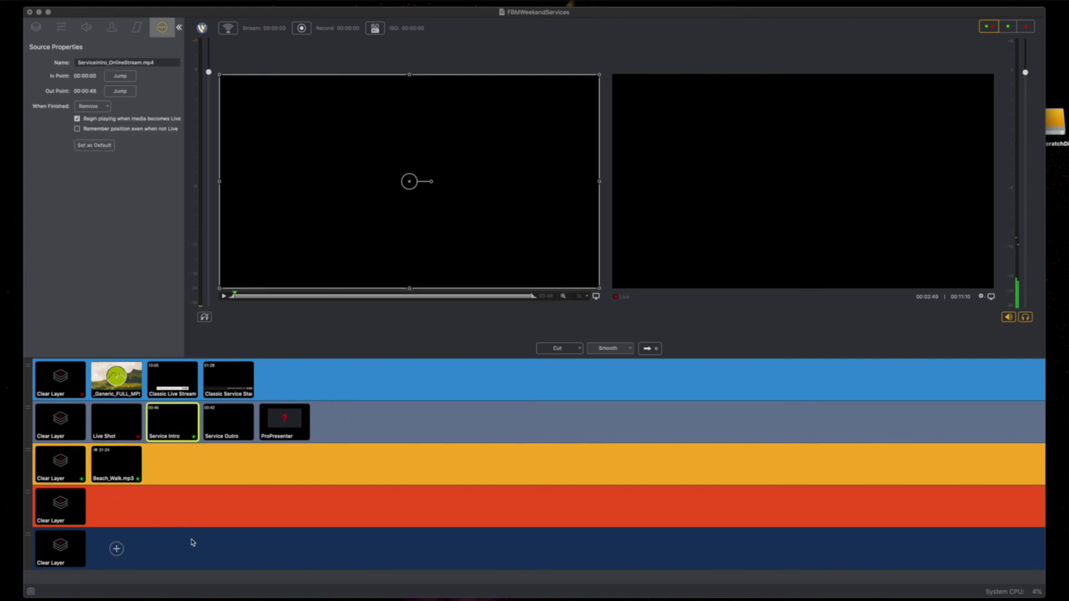
{"action": "key", "text": "super+g"}
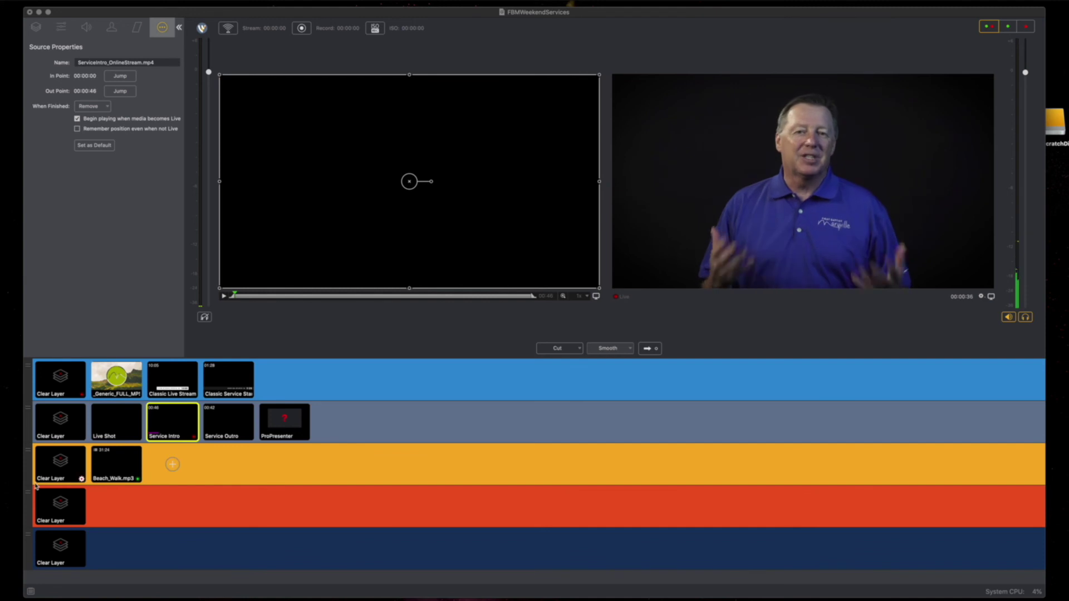
- Switch the live output to Live Shot, and clear the upper layers with their Clear Layer shots
{"action": "key", "text": "Left"}
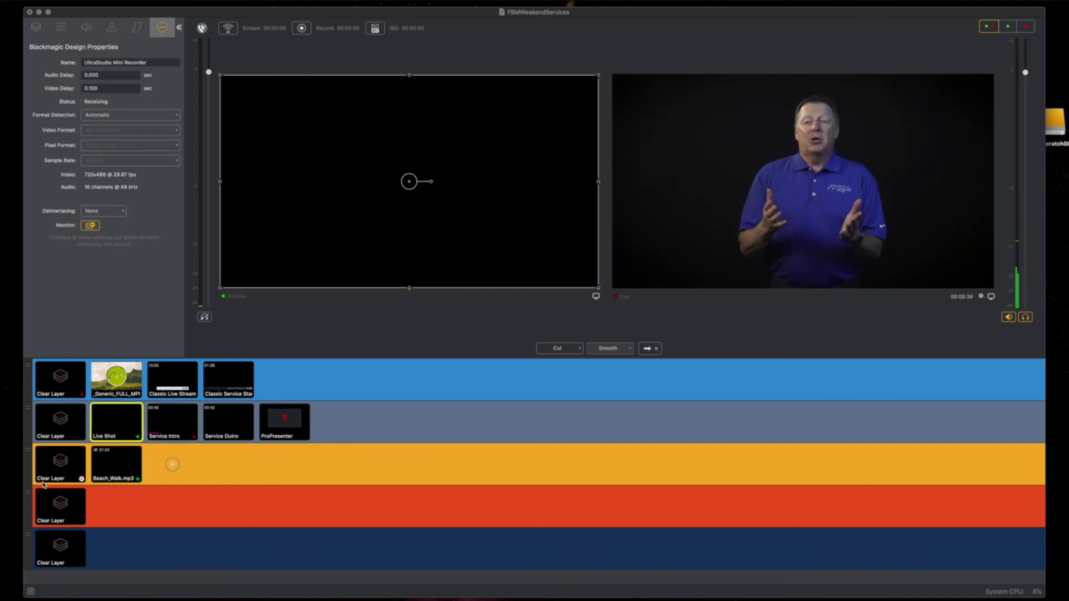
{"action": "key", "text": "super+shift+g"}
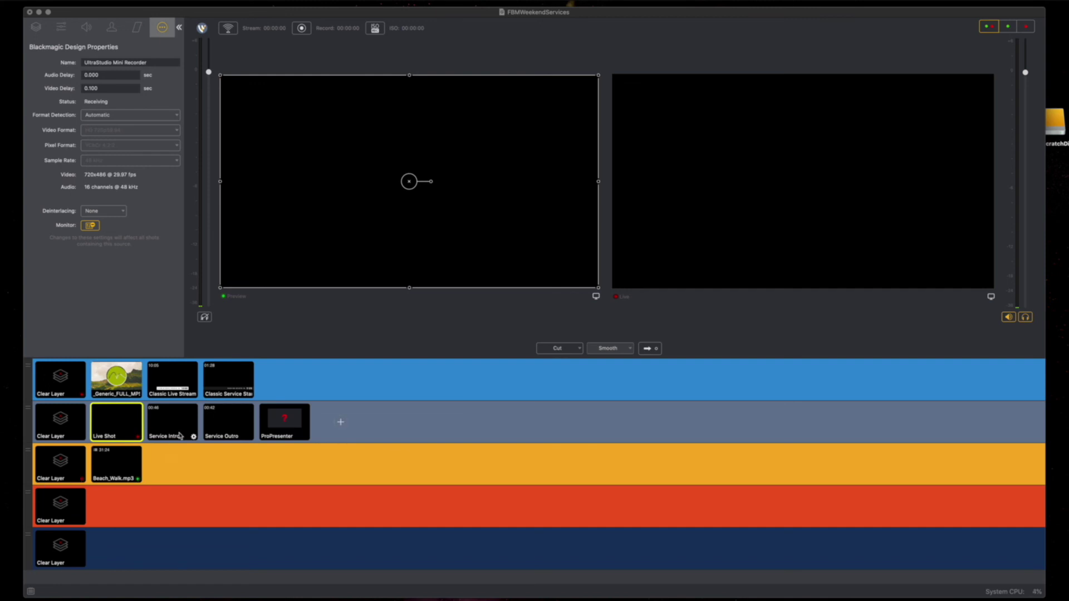
{"action": "left_click", "coordinate": [220, 417]}
{"action": "left_click", "coordinate": [60, 424]}
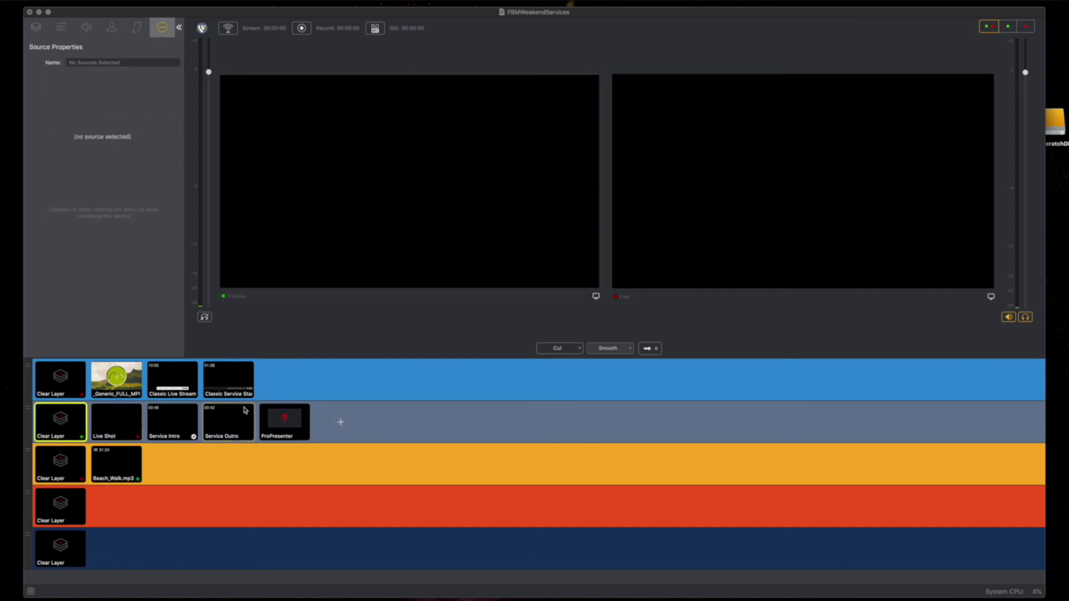
{"action": "left_click", "coordinate": [69, 461]}
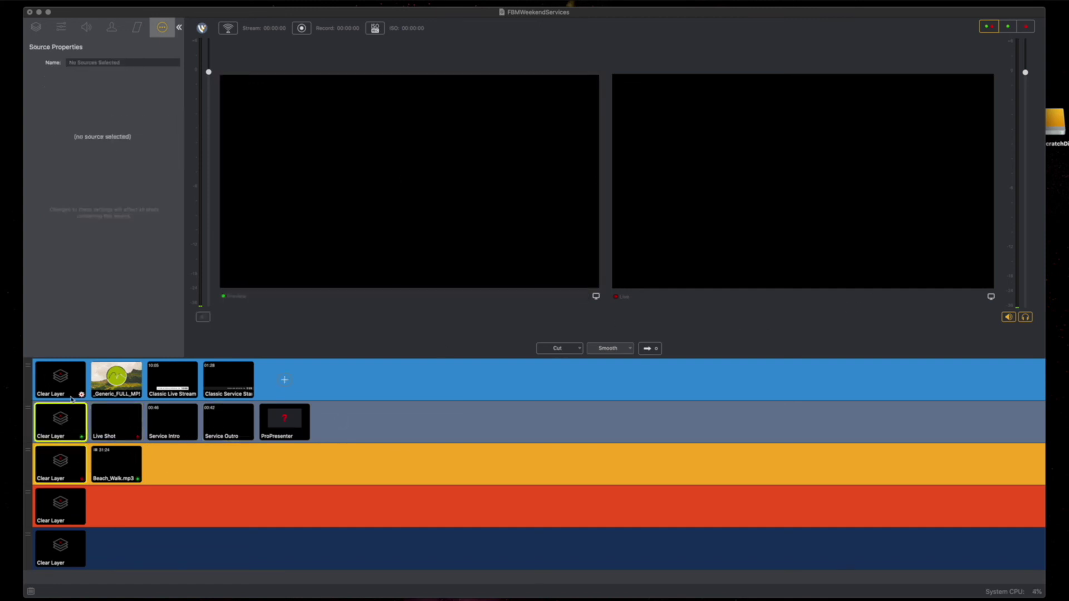
{"action": "left_click", "coordinate": [61, 384]}
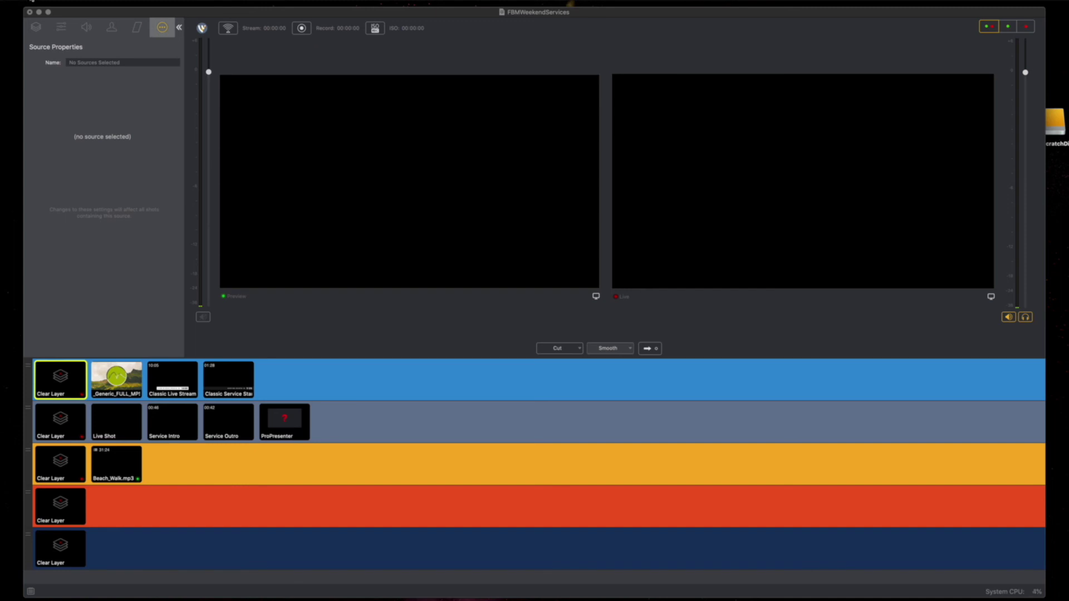
- Save the FBMWeekendServices document and quit the program
{"action": "left_click", "coordinate": [31, 1]}
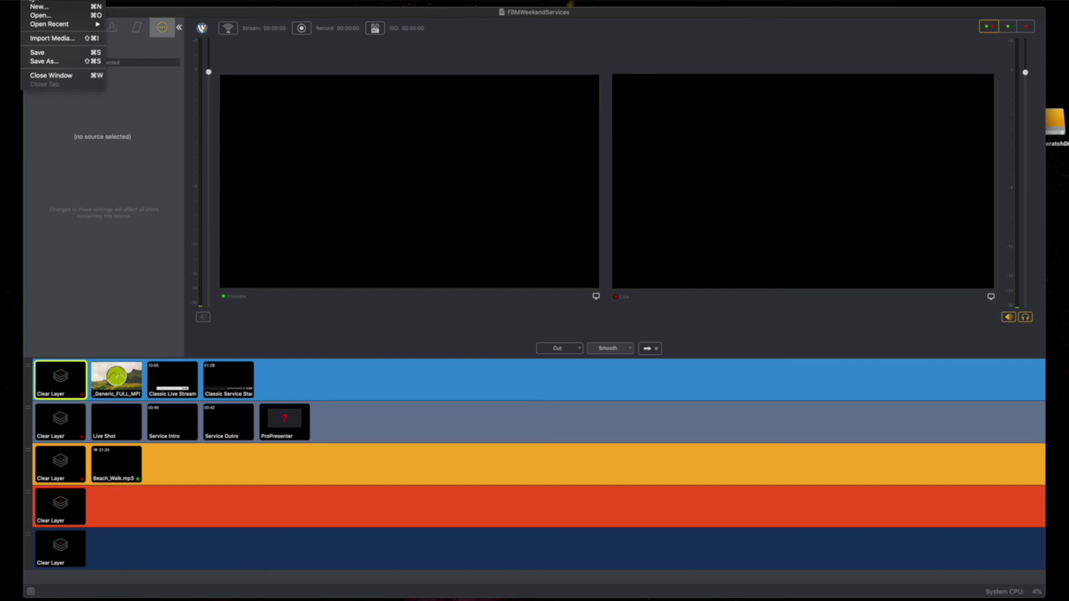
{"action": "left_click", "coordinate": [47, 53]}
{"action": "left_click_drag", "start_coordinate": [484, 14], "coordinate": [464, 12]}
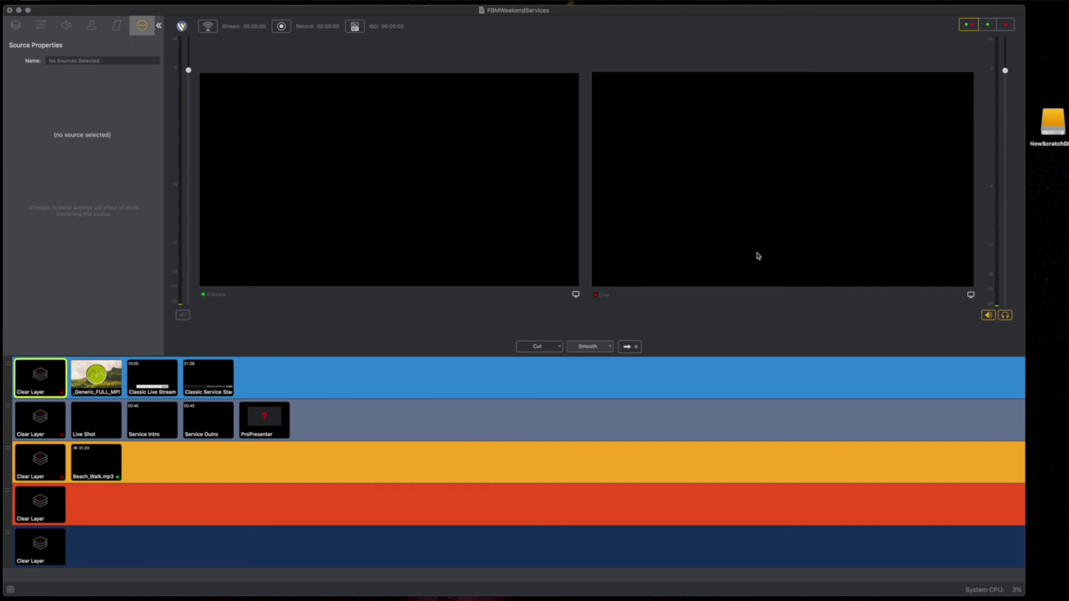
{"action": "key", "text": "super+q"}
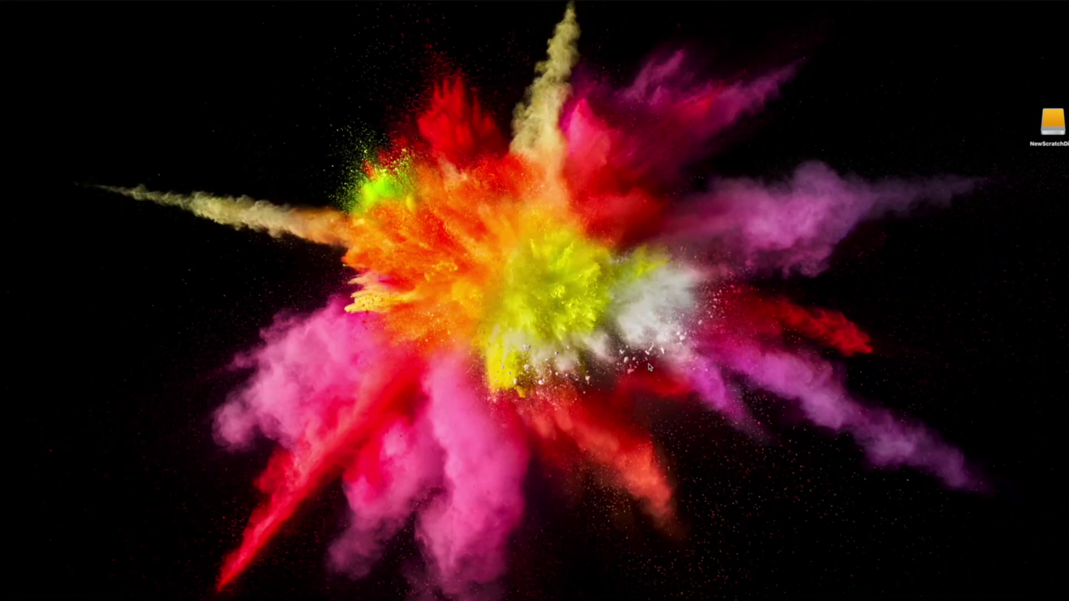